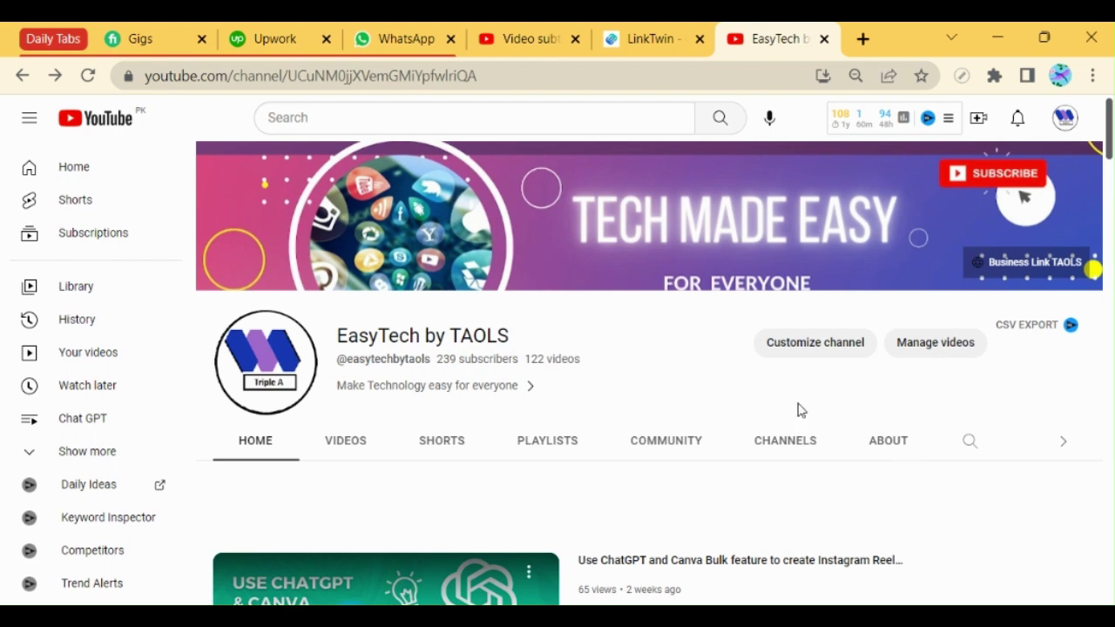
- Open the video "How to Add Timestamps On YouTube Videos" from the channel's "All about YouTube Channel and Videos" section
{"action": "scroll", "coordinate": [763, 478], "scroll_direction": "down", "scroll_amount": 2}
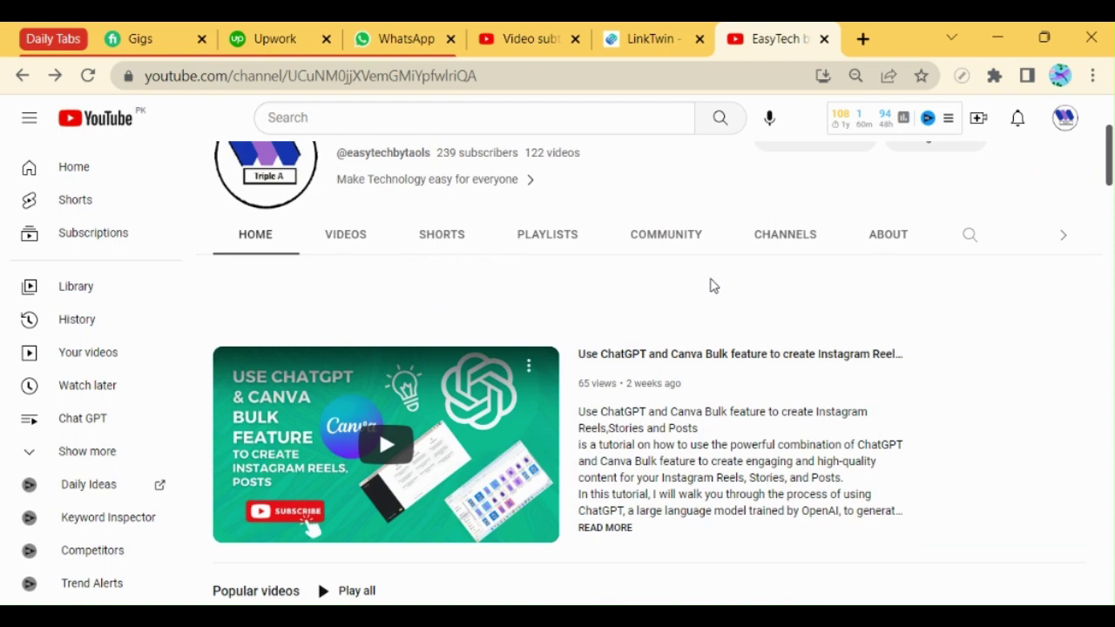
{"action": "scroll", "coordinate": [723, 292], "scroll_direction": "down", "scroll_amount": 10}
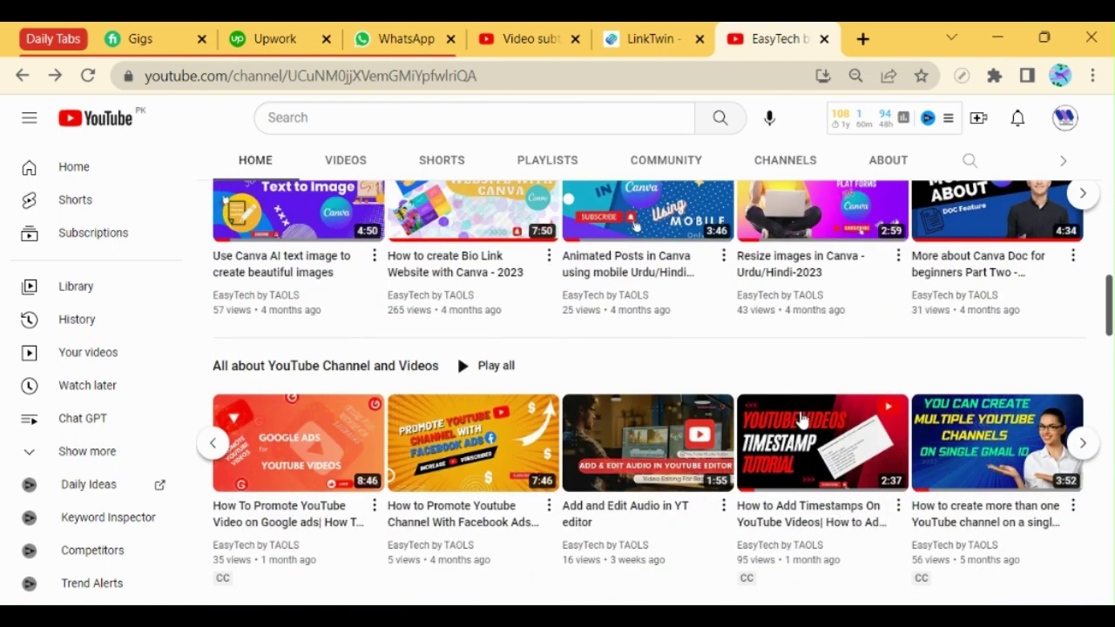
{"action": "left_click", "coordinate": [802, 422]}
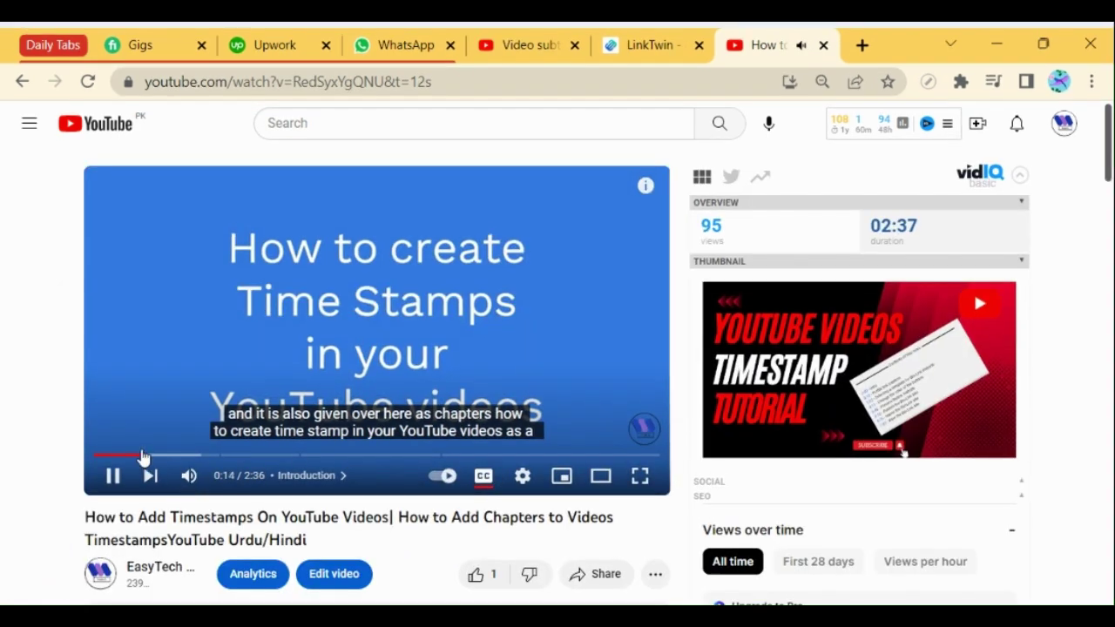
- Pause the video and switch its closed captions off and back on
{"action": "left_click", "coordinate": [113, 475]}
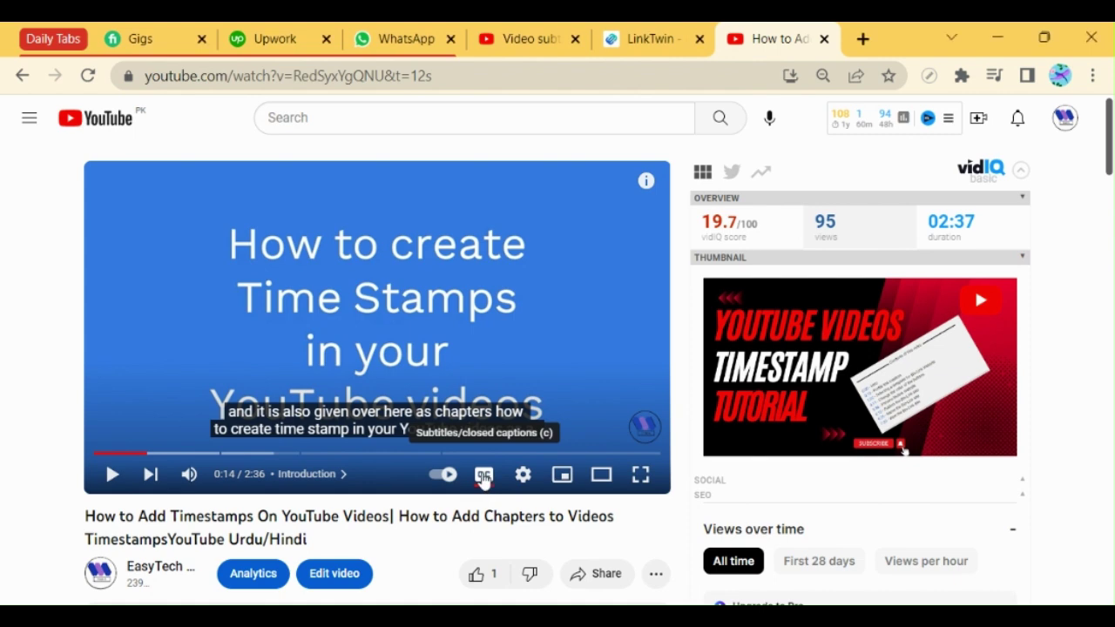
{"action": "left_click", "coordinate": [484, 479]}
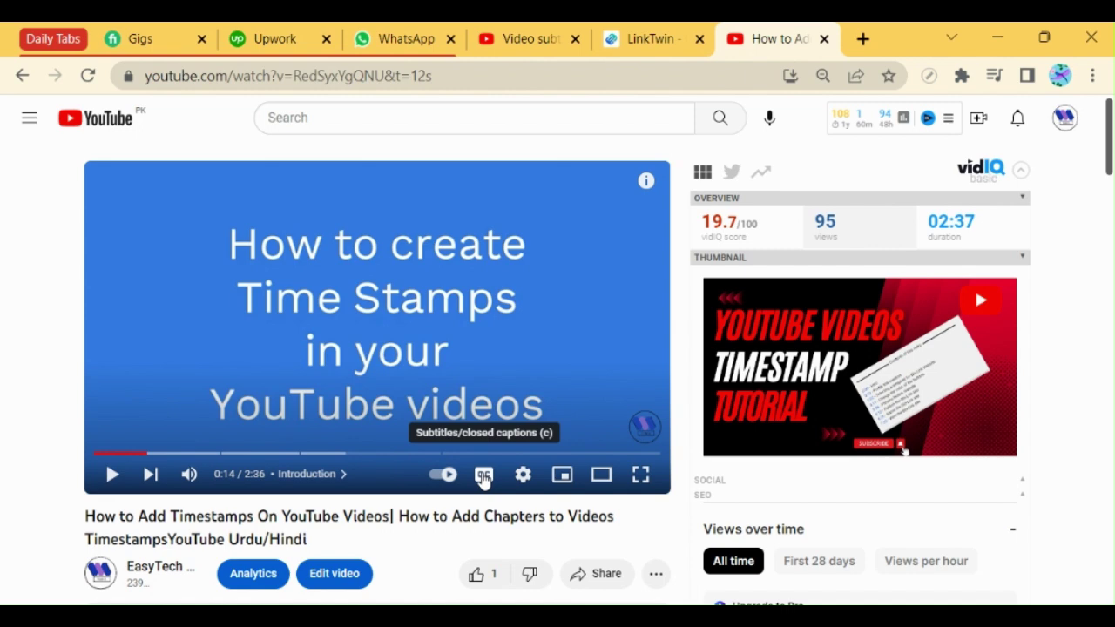
{"action": "left_click", "coordinate": [485, 479]}
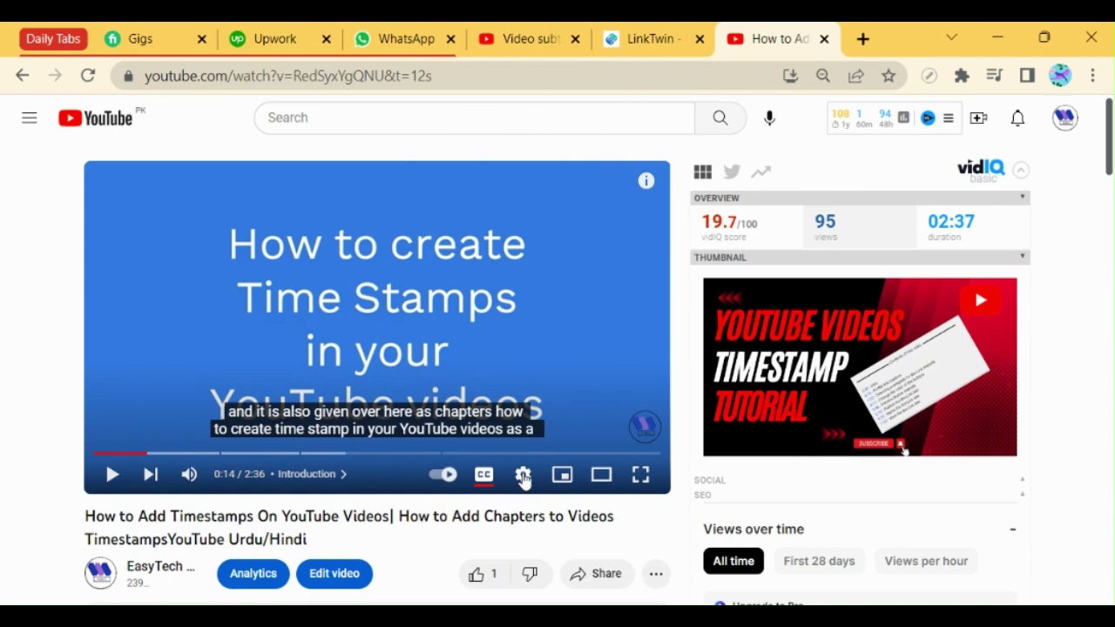
- Auto-translate the video's subtitles into Hindi and play a few seconds to check the captions, leaving the video paused
{"action": "left_click", "coordinate": [523, 478]}
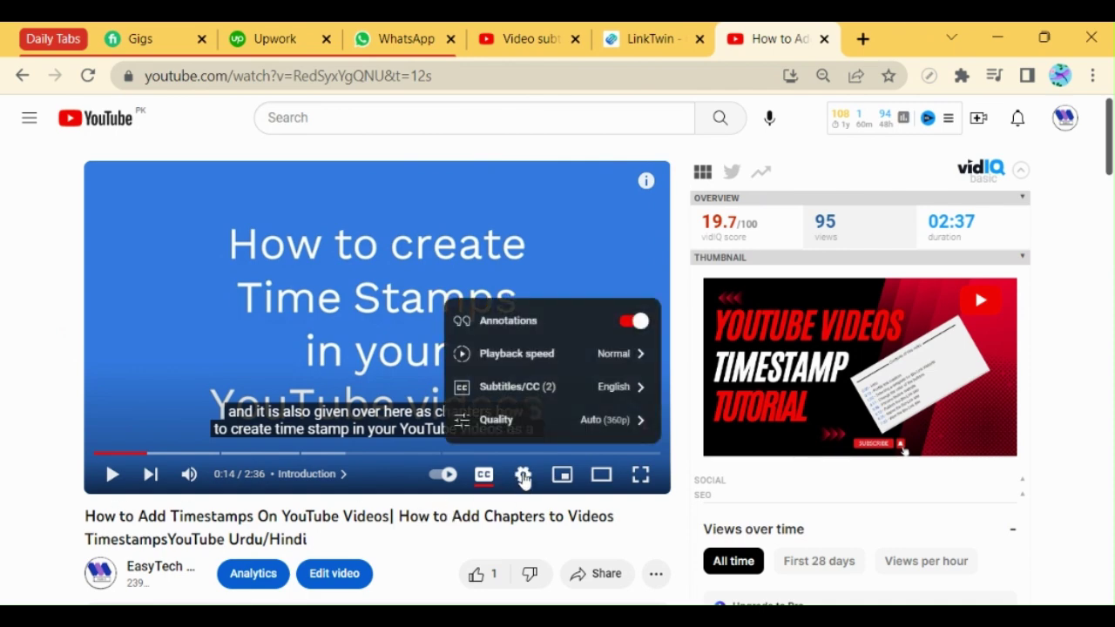
{"action": "left_click", "coordinate": [514, 390]}
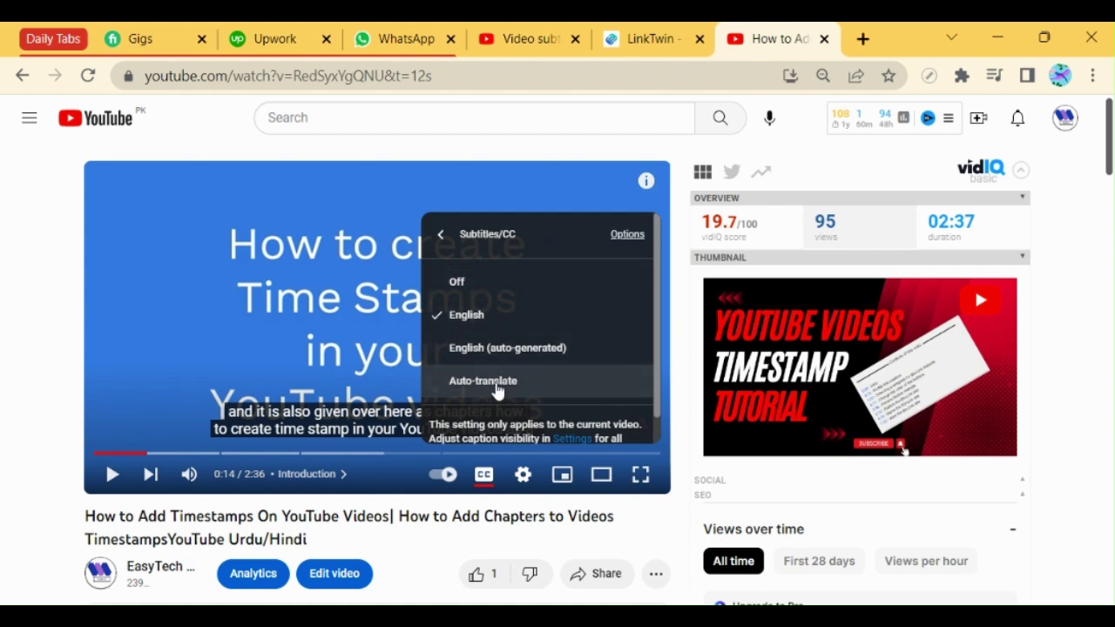
{"action": "left_click", "coordinate": [498, 390]}
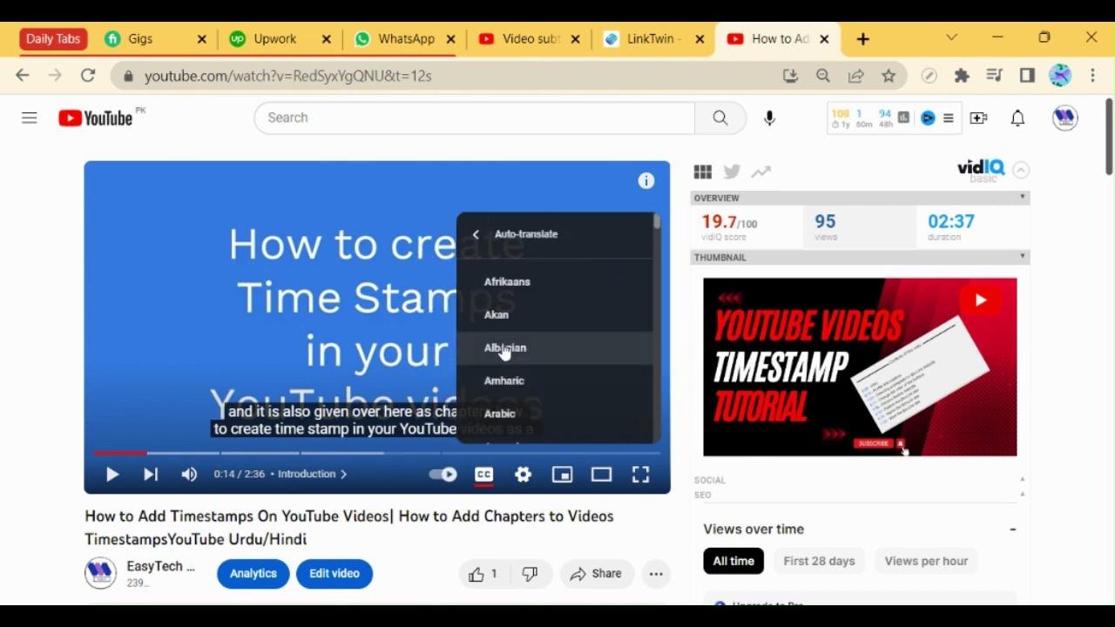
{"action": "scroll", "coordinate": [504, 350], "scroll_direction": "down", "scroll_amount": 10}
{"action": "scroll", "coordinate": [504, 350], "scroll_direction": "down", "scroll_amount": 20}
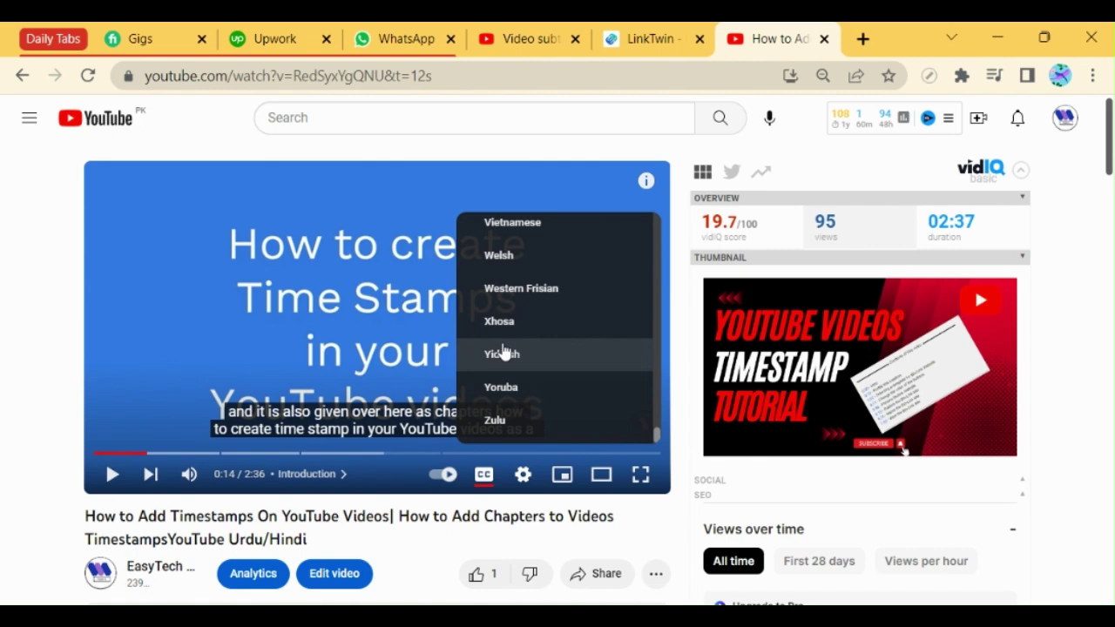
{"action": "scroll", "coordinate": [503, 352], "scroll_direction": "down", "scroll_amount": 4}
{"action": "scroll", "coordinate": [497, 349], "scroll_direction": "up", "scroll_amount": 6}
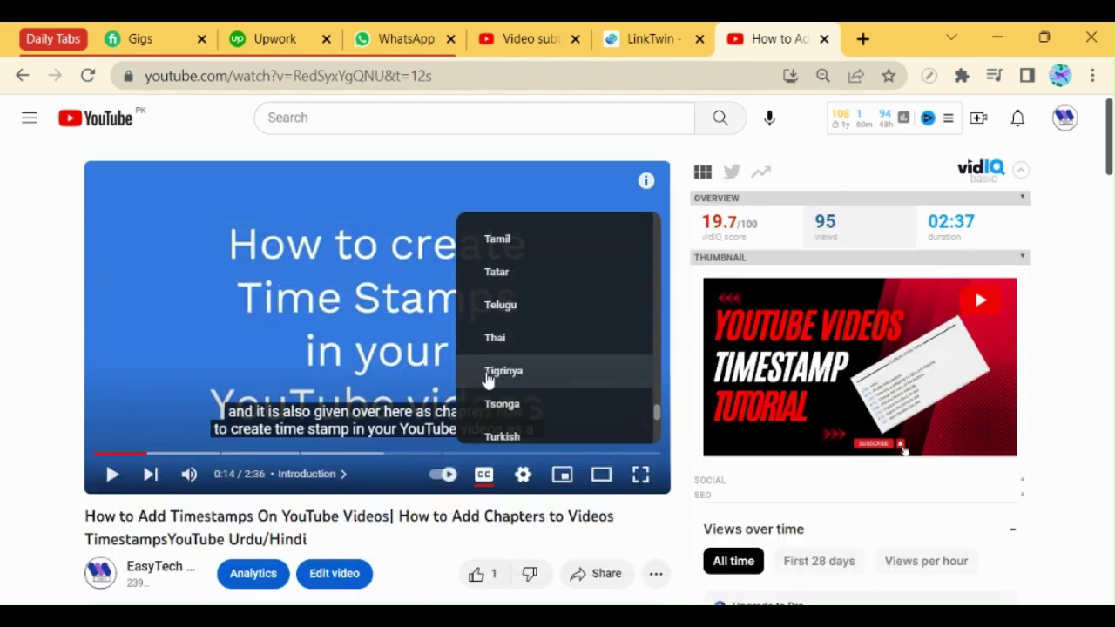
{"action": "scroll", "coordinate": [540, 373], "scroll_direction": "up", "scroll_amount": 20}
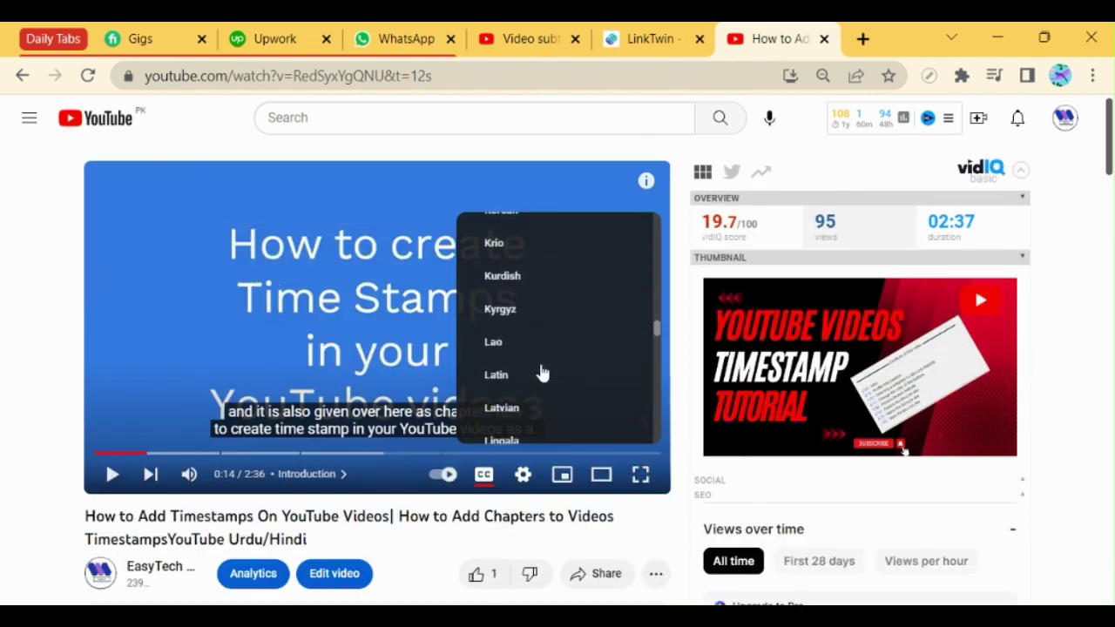
{"action": "scroll", "coordinate": [540, 373], "scroll_direction": "up", "scroll_amount": 10}
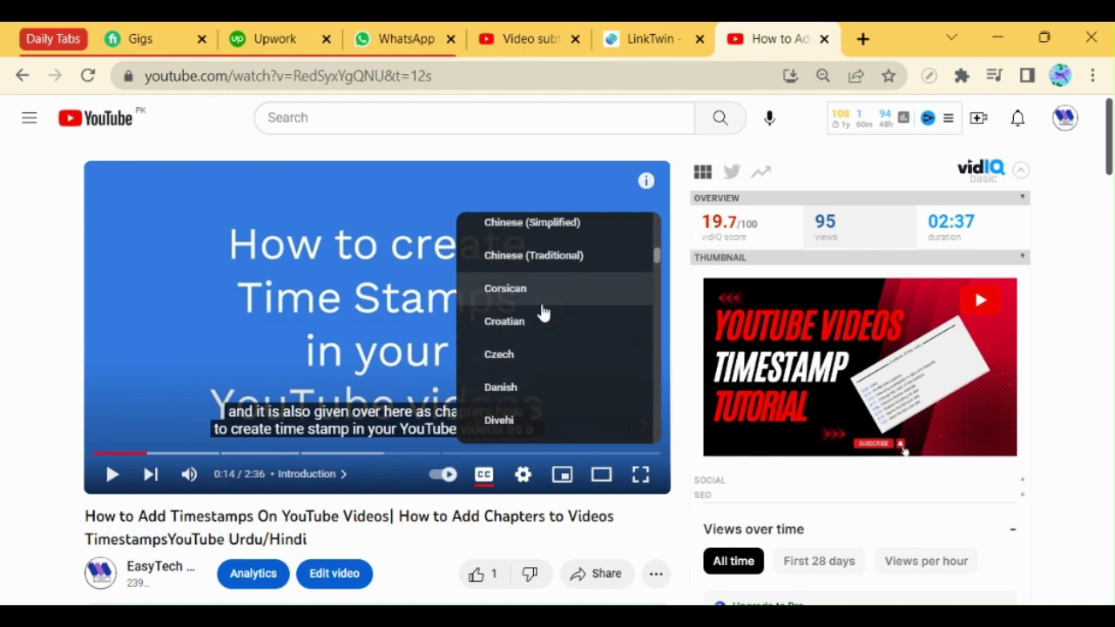
{"action": "scroll", "coordinate": [548, 282], "scroll_direction": "up", "scroll_amount": 6}
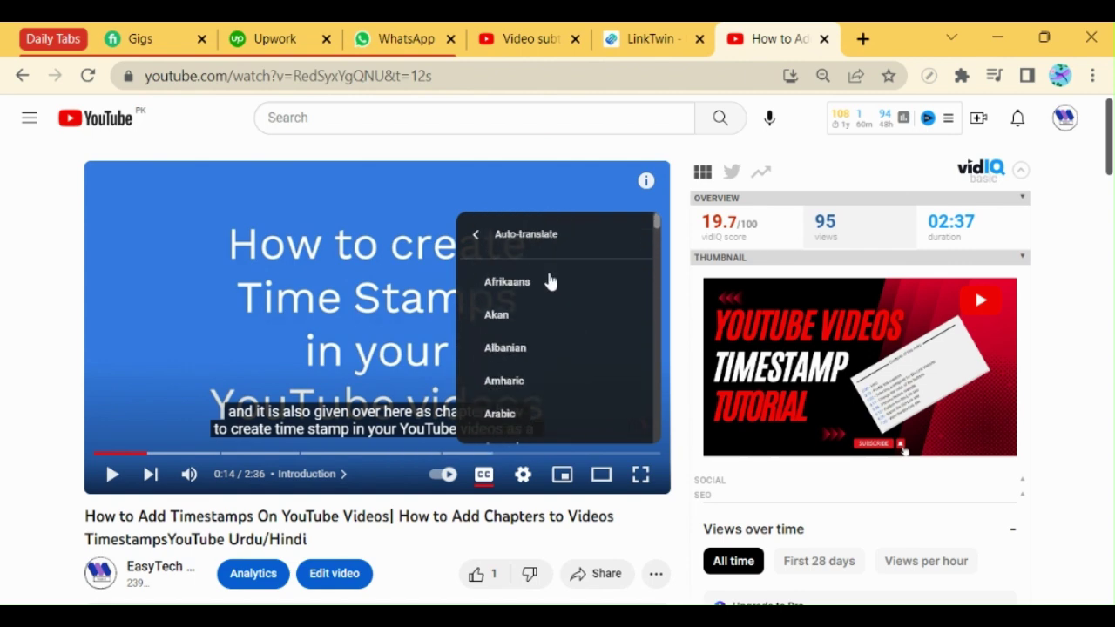
{"action": "scroll", "coordinate": [575, 323], "scroll_direction": "down", "scroll_amount": 15}
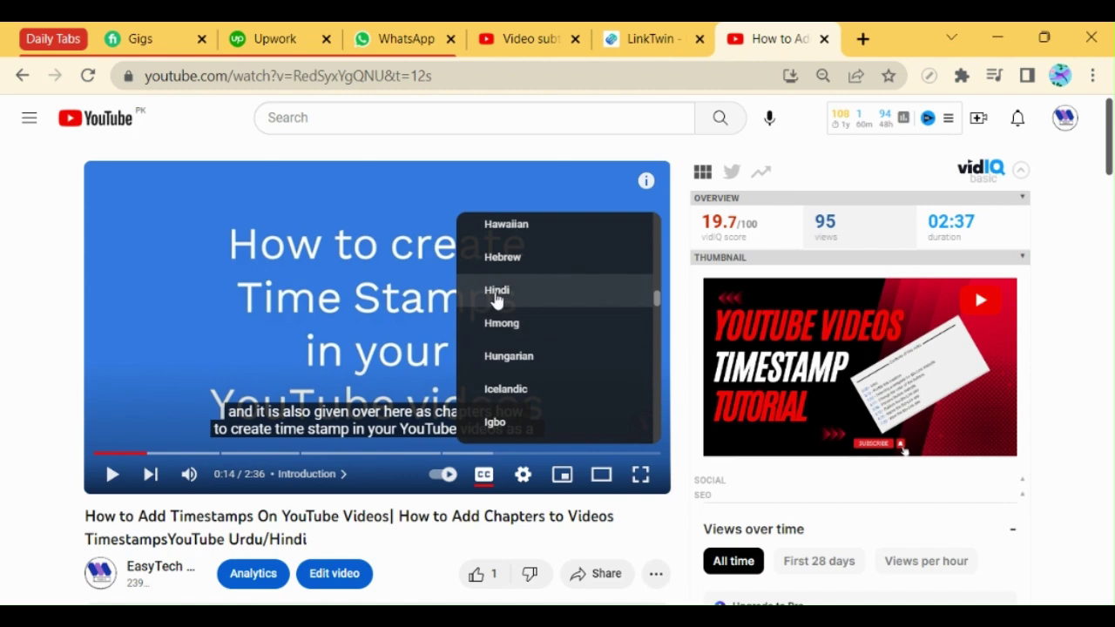
{"action": "left_click", "coordinate": [497, 296]}
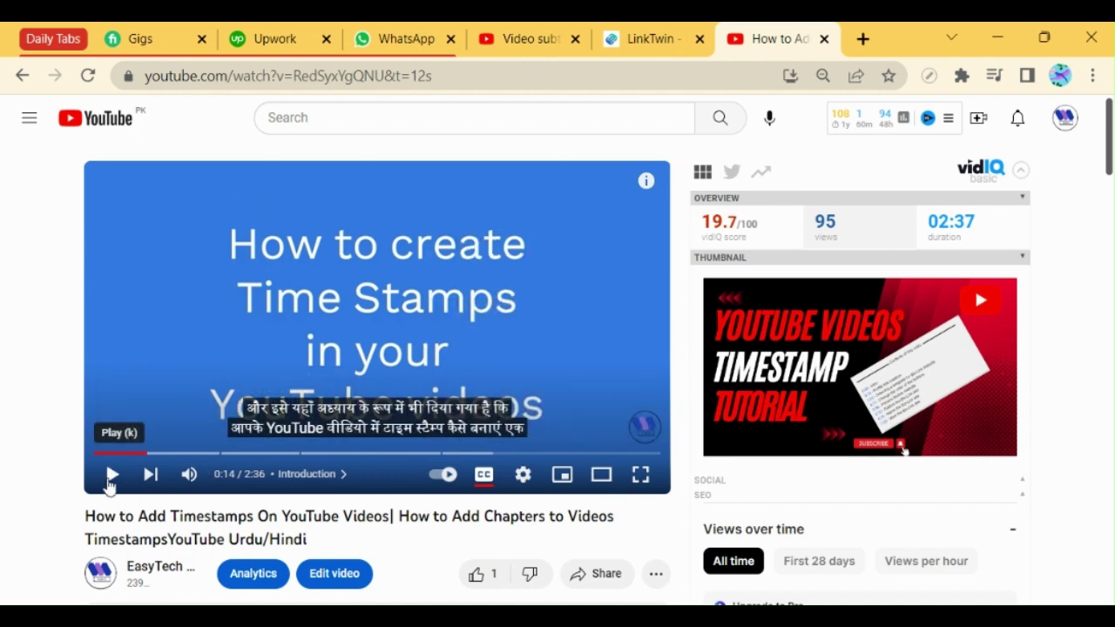
{"action": "left_click", "coordinate": [108, 482]}
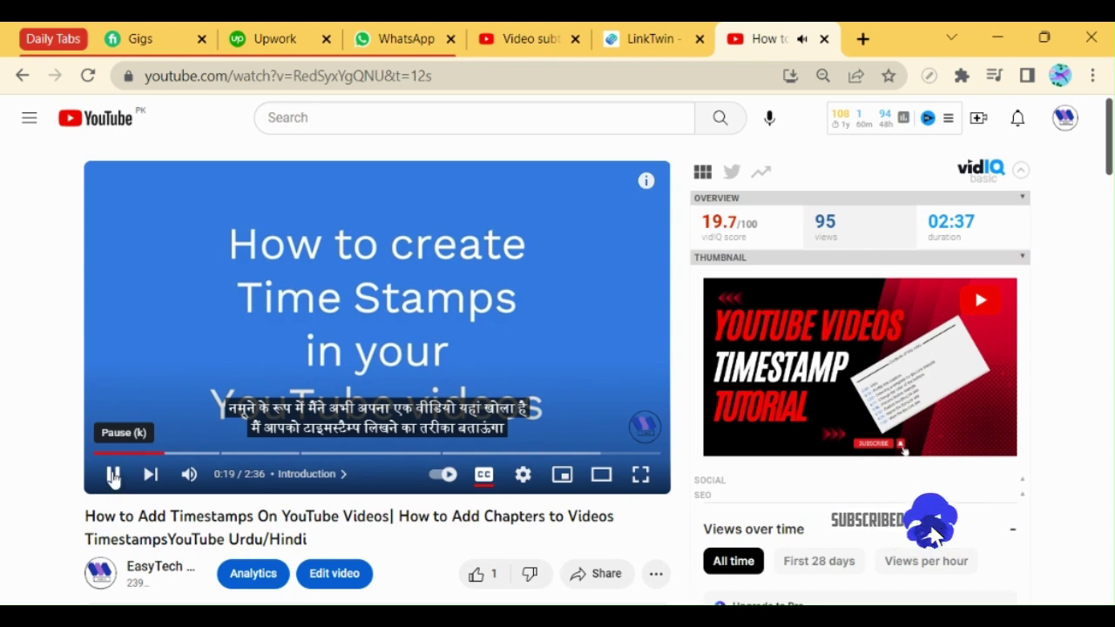
{"action": "left_click", "coordinate": [113, 476]}
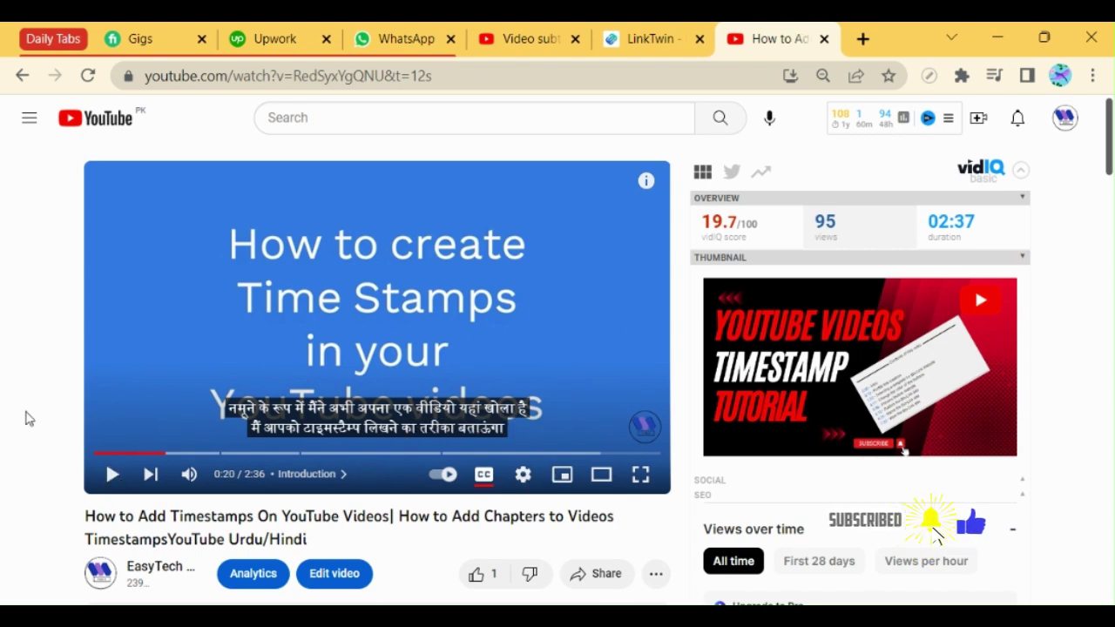
- Auto-translate the subtitles into Sindhi and play a short stretch of the video to check them, leaving it paused
{"action": "left_click", "coordinate": [523, 474]}
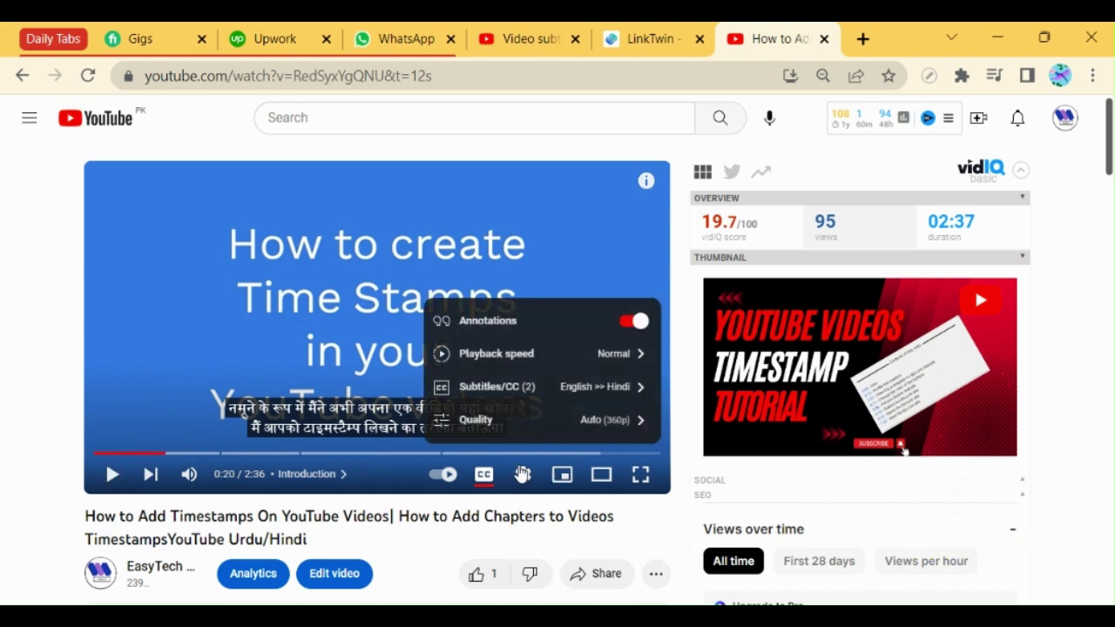
{"action": "left_click", "coordinate": [500, 388]}
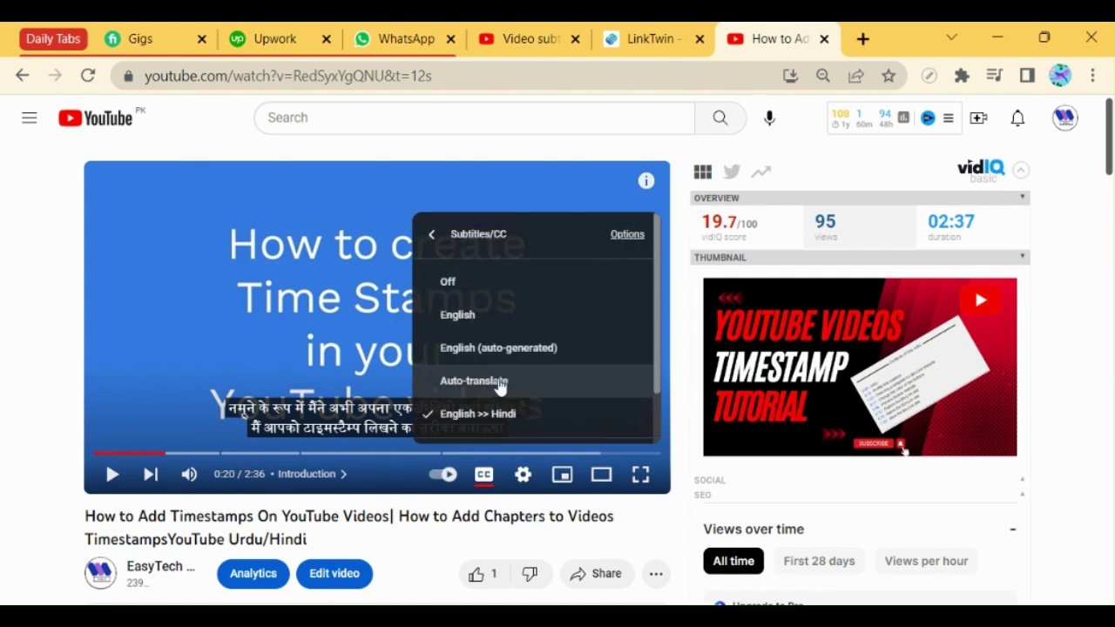
{"action": "scroll", "coordinate": [502, 377], "scroll_direction": "down", "scroll_amount": 1}
{"action": "left_click", "coordinate": [498, 318]}
{"action": "scroll", "coordinate": [514, 322], "scroll_direction": "down", "scroll_amount": 20}
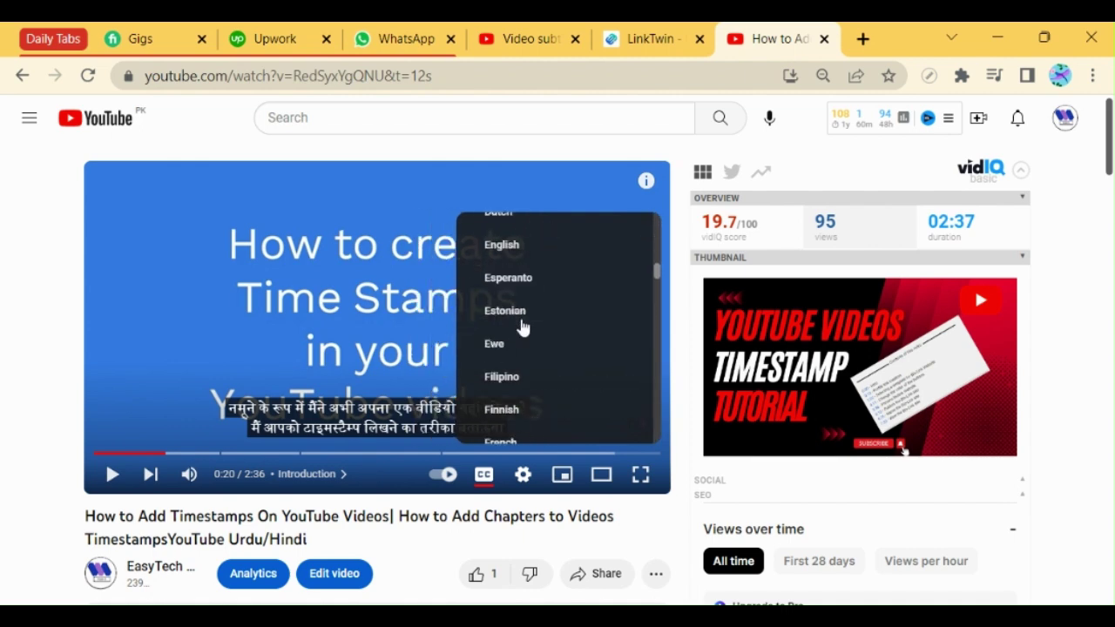
{"action": "scroll", "coordinate": [521, 327], "scroll_direction": "down", "scroll_amount": 12}
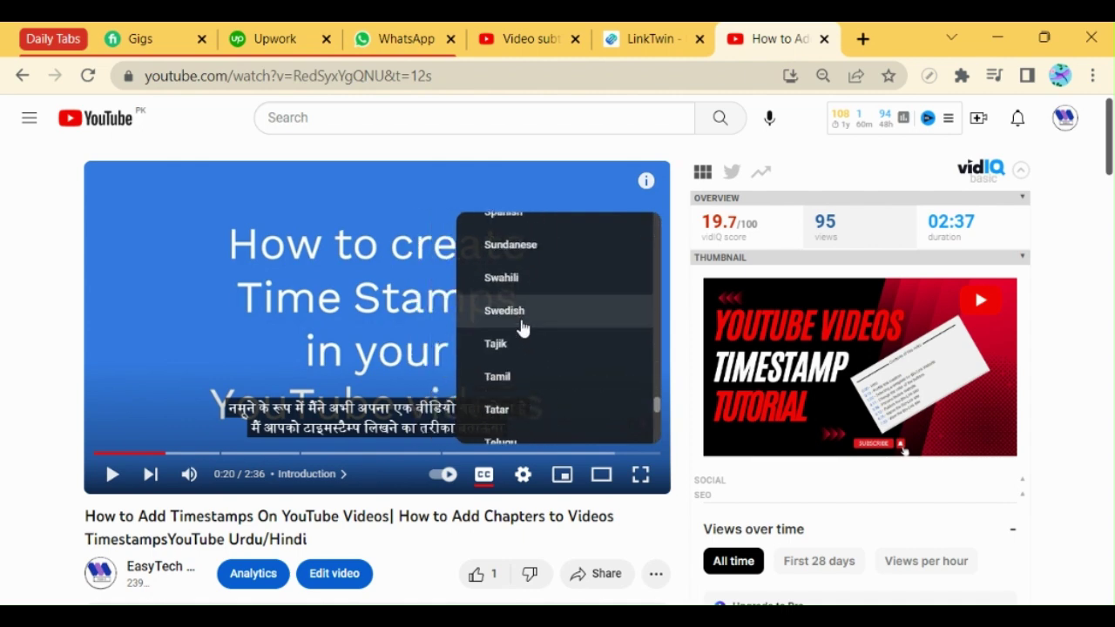
{"action": "scroll", "coordinate": [523, 327], "scroll_direction": "up", "scroll_amount": 3}
{"action": "left_click", "coordinate": [523, 325]}
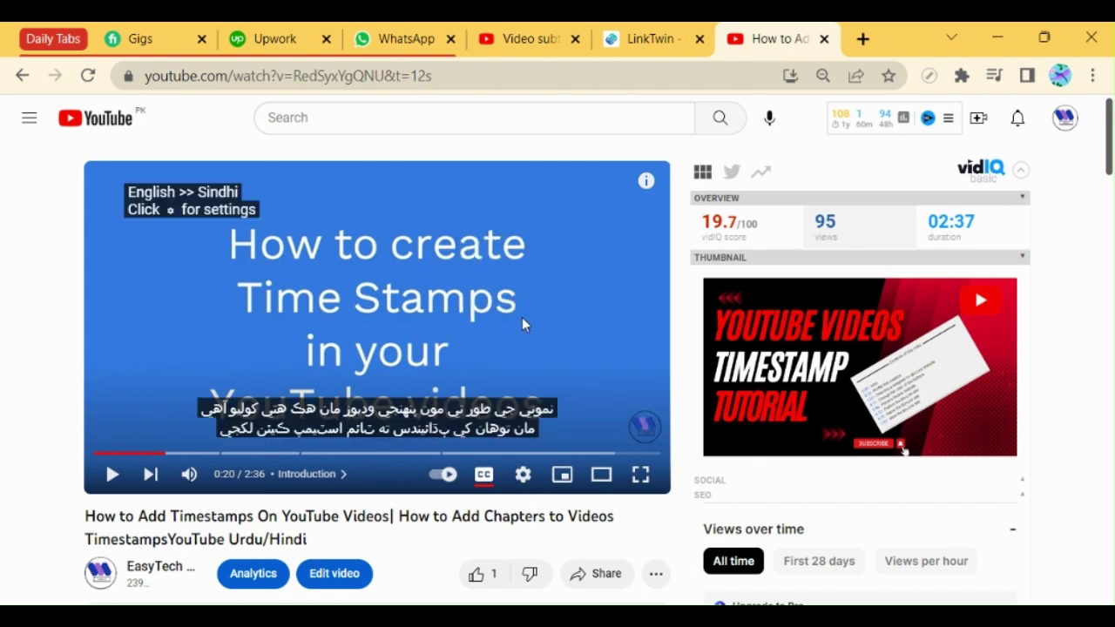
{"action": "left_click", "coordinate": [112, 484]}
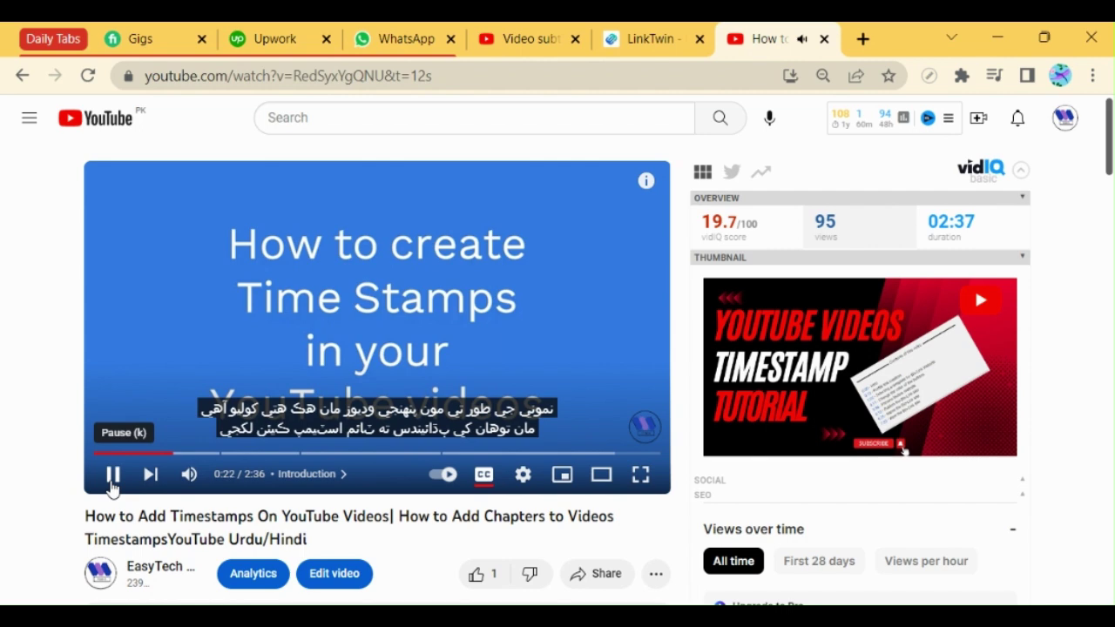
{"action": "left_click", "coordinate": [112, 484]}
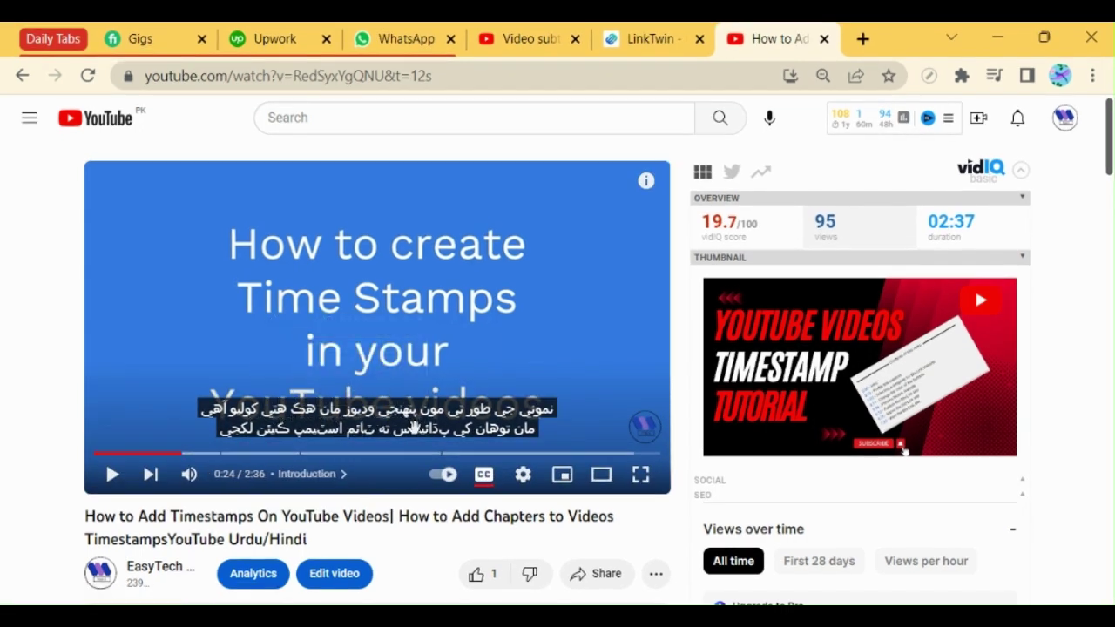
- Auto-translate the subtitles into Urdu, play the video to check the captions, and pause it again
{"action": "left_click", "coordinate": [524, 477]}
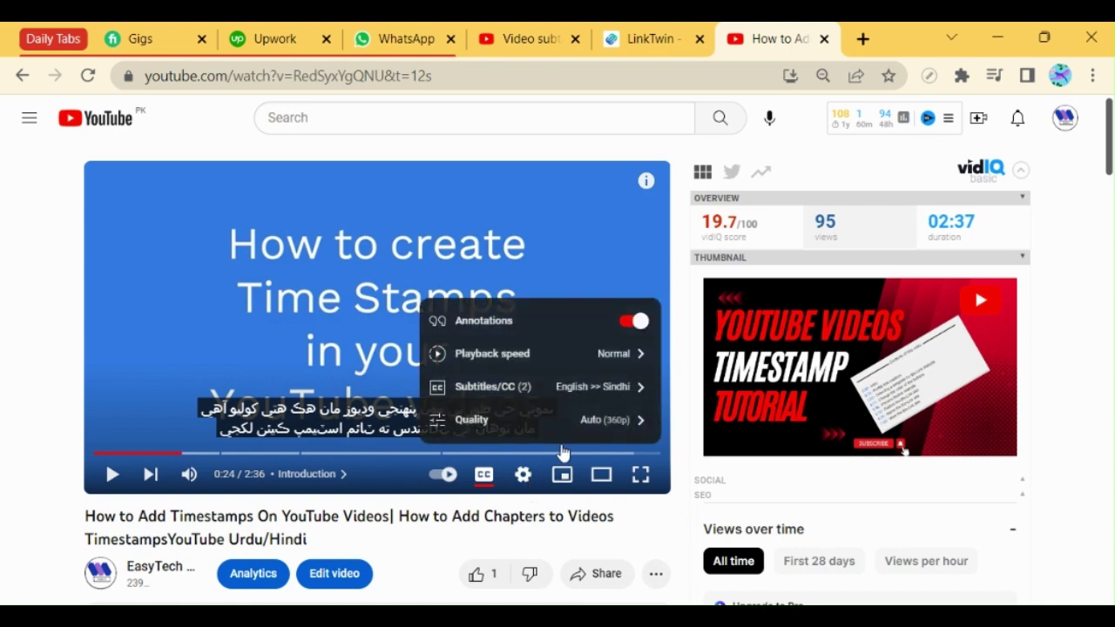
{"action": "left_click", "coordinate": [485, 386]}
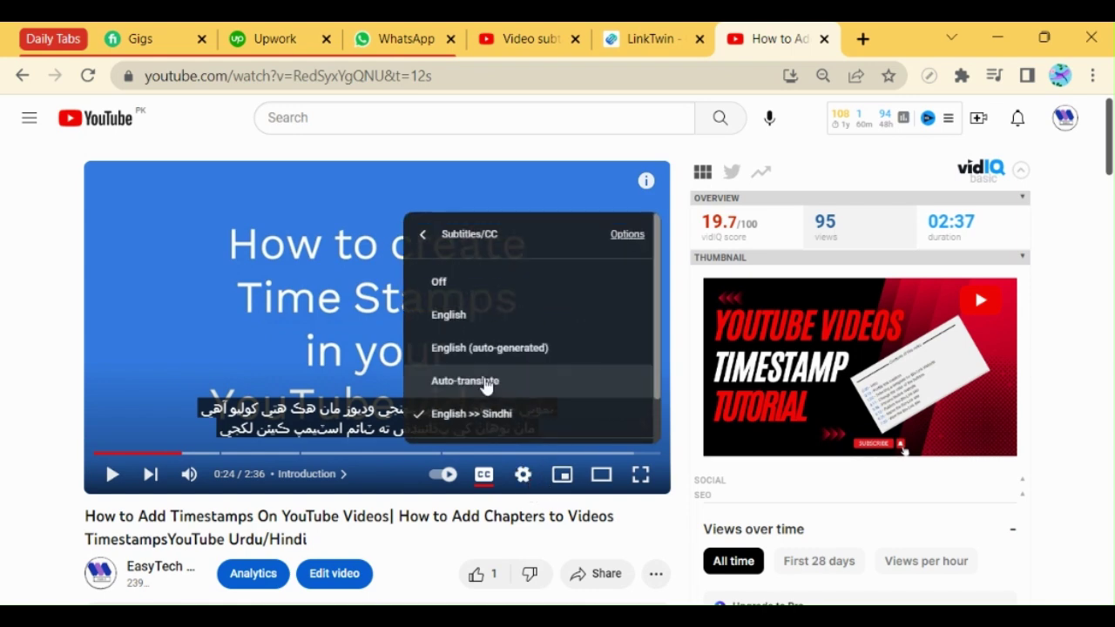
{"action": "left_click", "coordinate": [486, 381]}
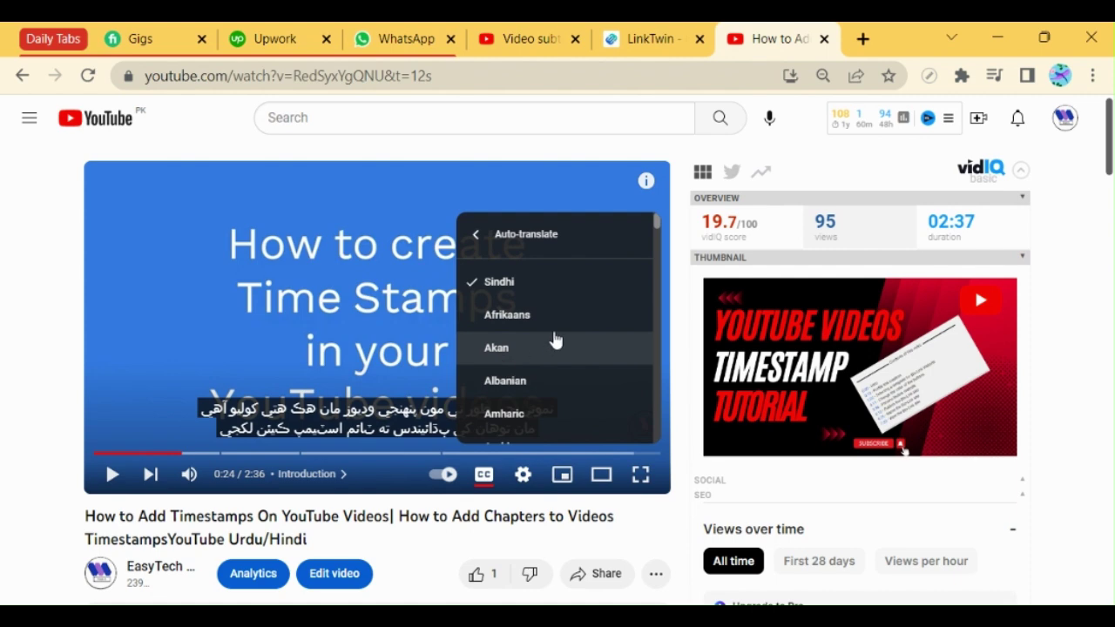
{"action": "scroll", "coordinate": [556, 338], "scroll_direction": "down", "scroll_amount": 4}
{"action": "scroll", "coordinate": [556, 339], "scroll_direction": "down", "scroll_amount": 9}
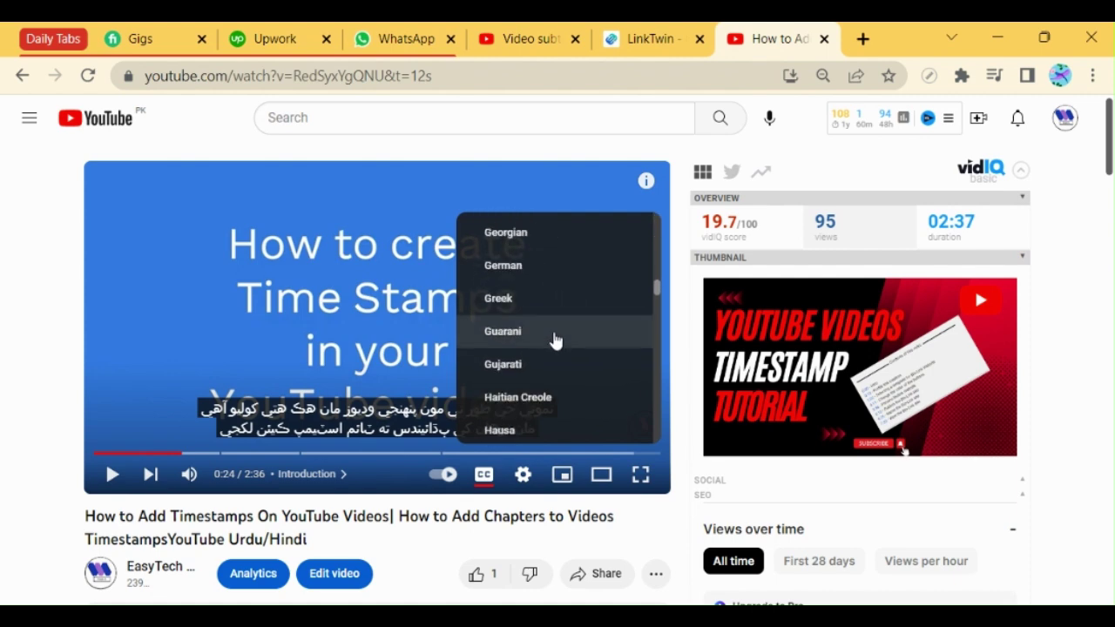
{"action": "scroll", "coordinate": [556, 339], "scroll_direction": "down", "scroll_amount": 20}
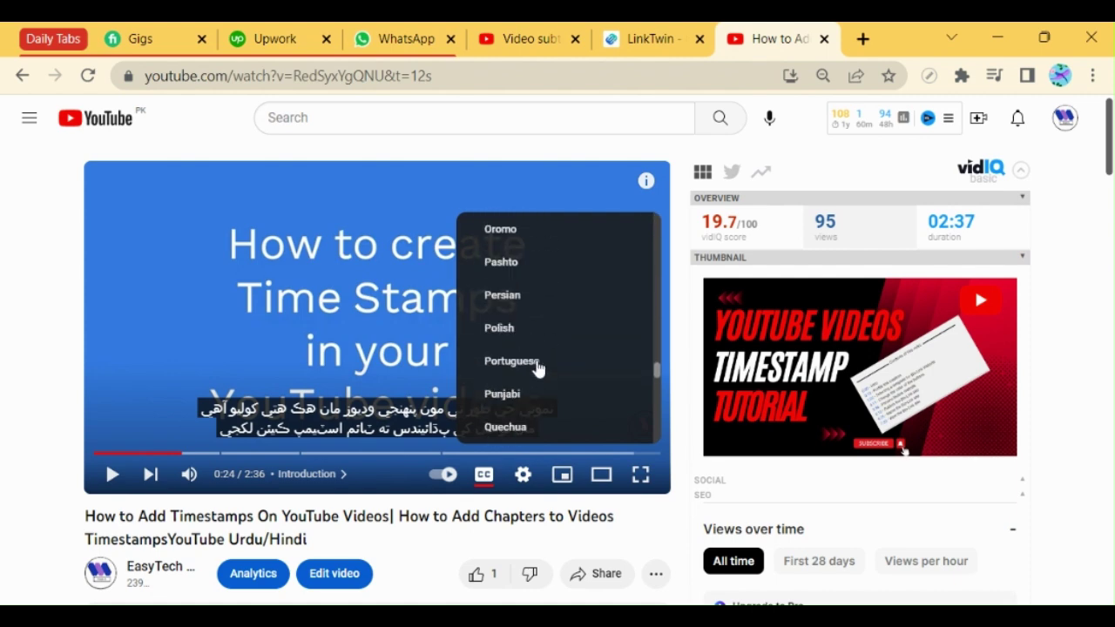
{"action": "scroll", "coordinate": [539, 370], "scroll_direction": "down", "scroll_amount": 6}
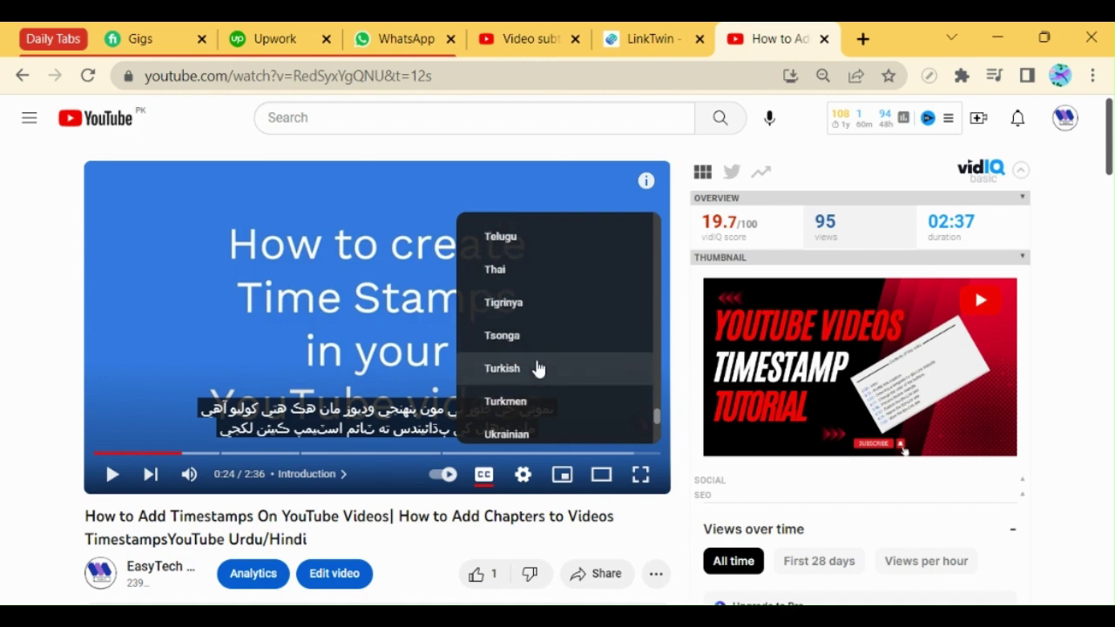
{"action": "scroll", "coordinate": [535, 360], "scroll_direction": "down", "scroll_amount": 3}
{"action": "scroll", "coordinate": [528, 386], "scroll_direction": "down", "scroll_amount": 1}
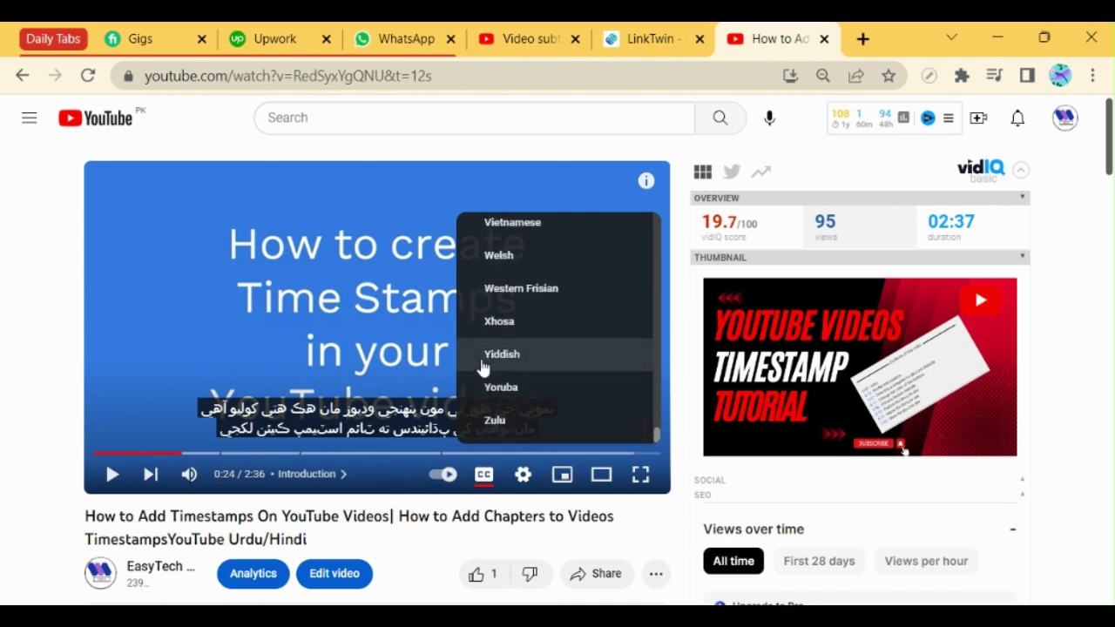
{"action": "scroll", "coordinate": [485, 368], "scroll_direction": "up", "scroll_amount": 3}
{"action": "left_click", "coordinate": [494, 332]}
{"action": "left_click", "coordinate": [112, 474]}
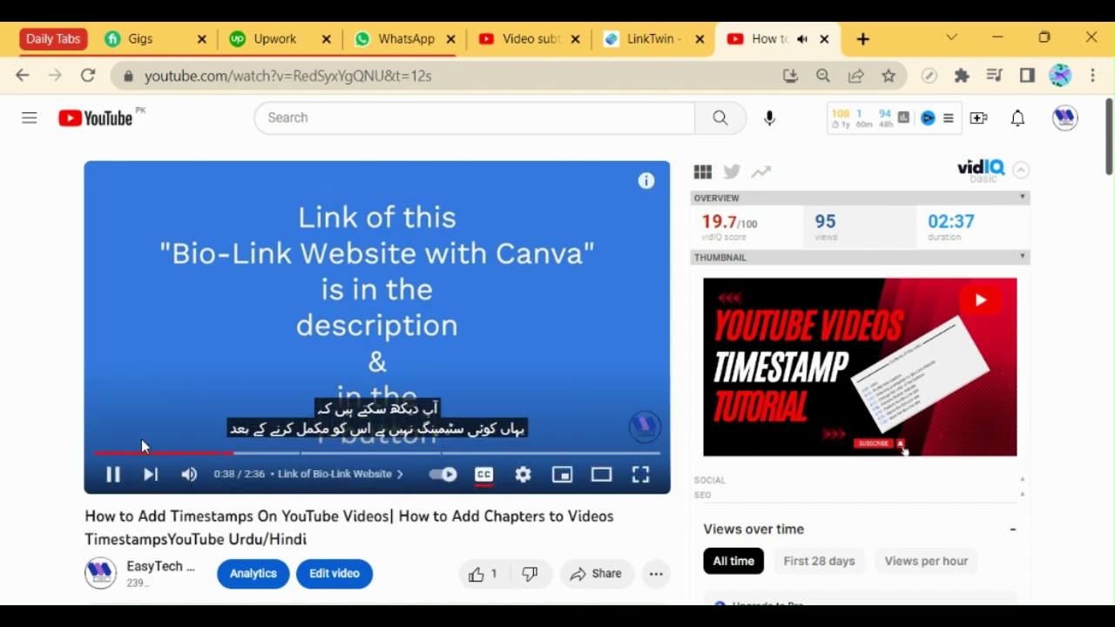
{"action": "left_click", "coordinate": [113, 476]}
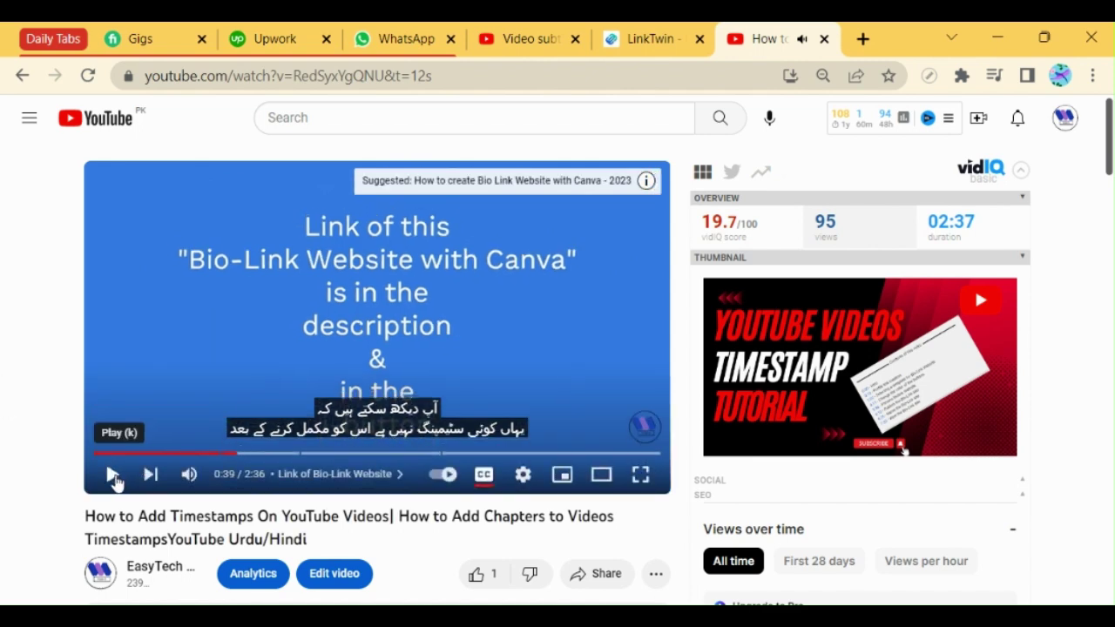